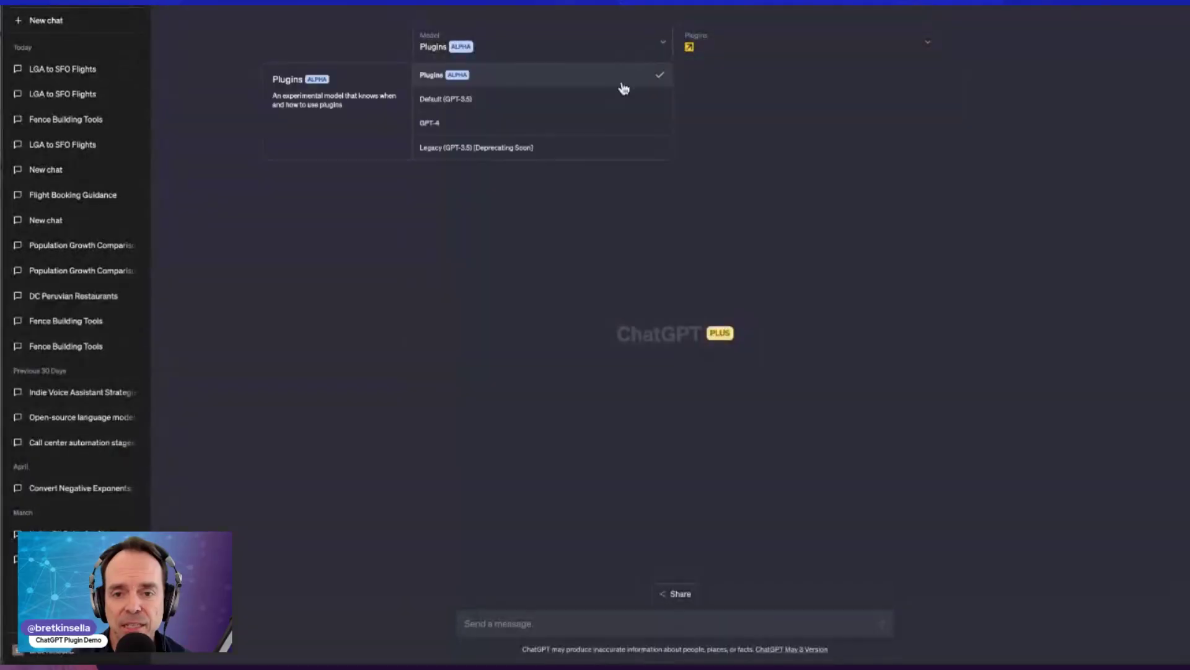
# Enable the Wolfram plugin so Wolfram and Expedia (2/3) are active, then focus the message box
pyautogui.click(933, 60)
pyautogui.click(928, 43)
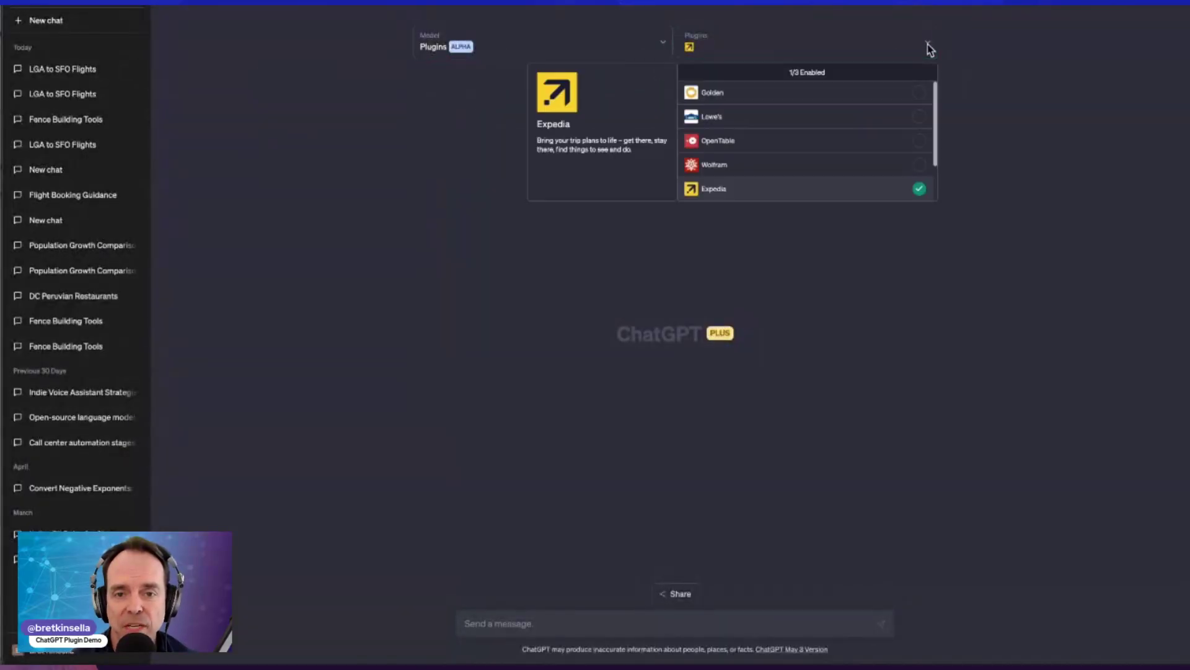
pyautogui.click(840, 166)
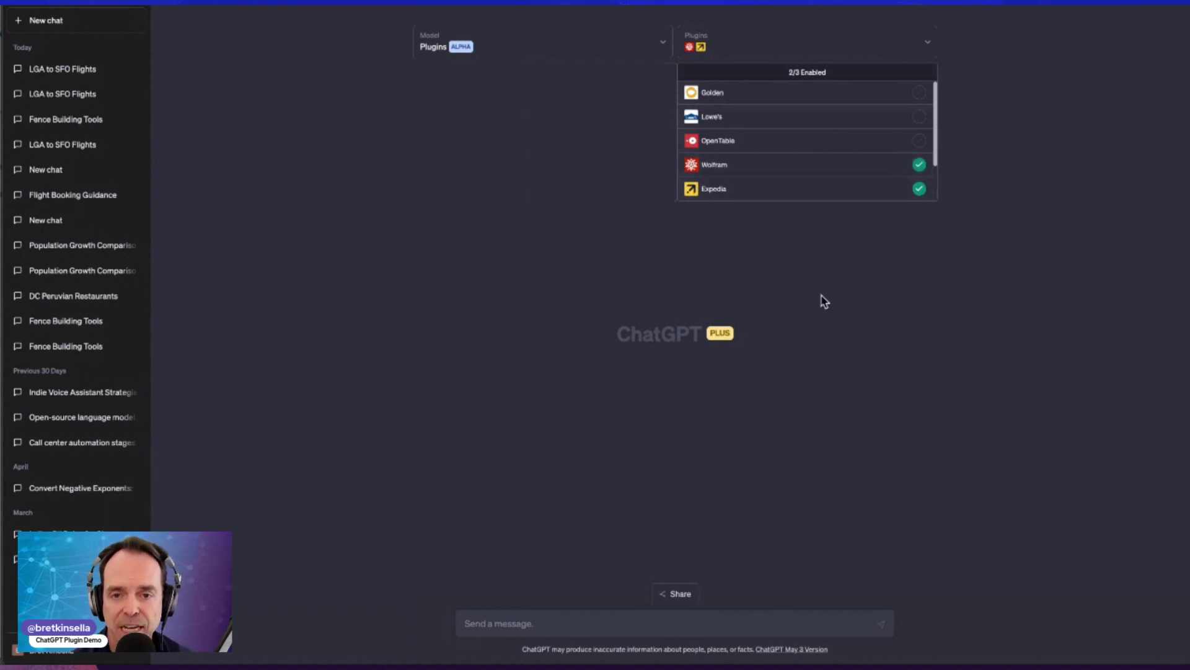
pyautogui.click(847, 467)
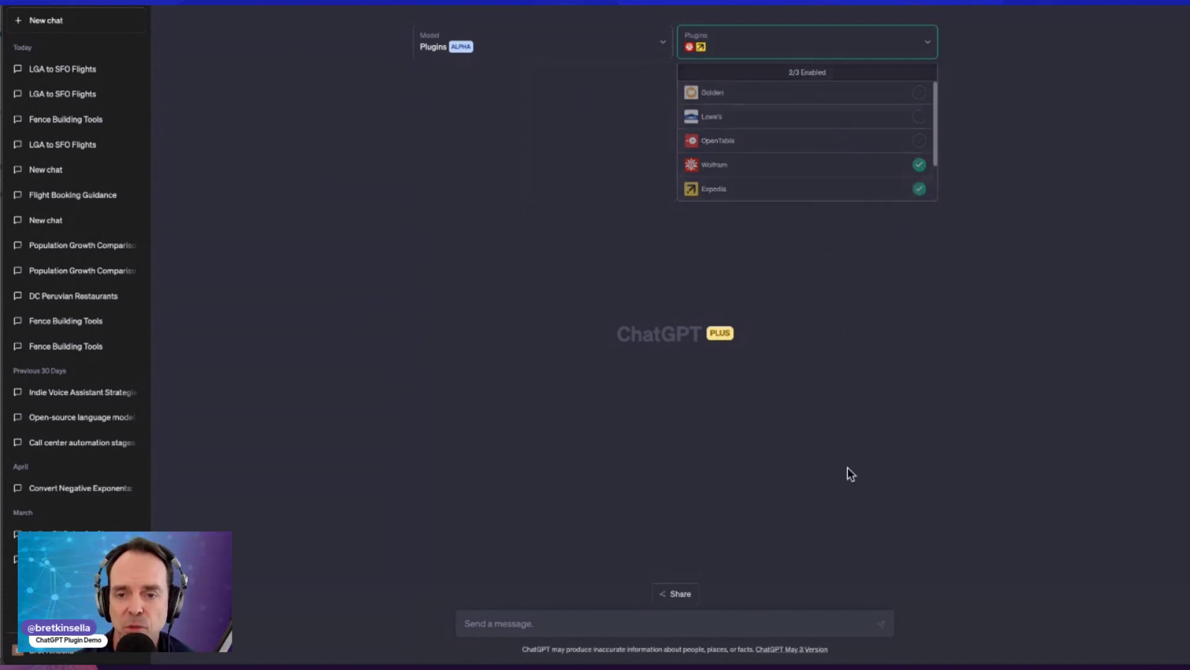
pyautogui.click(507, 623)
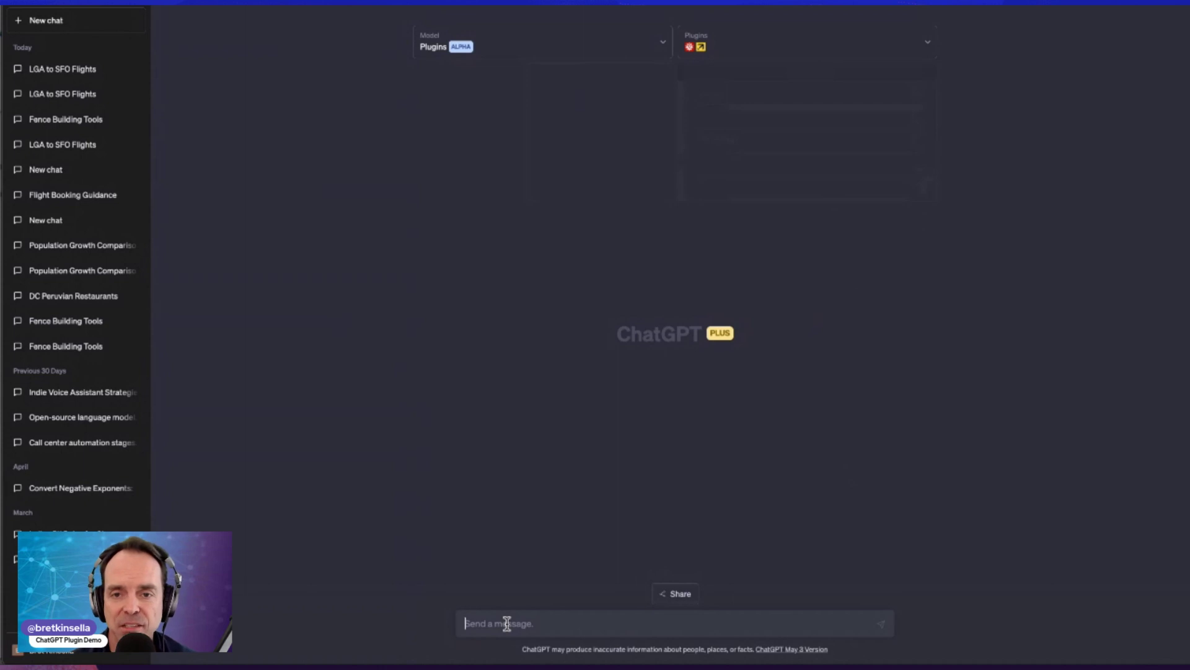
# Enter the prompt 'compare population growth trends between Italy and Mexico from 1920 to 2020'
pyautogui.write('compare ')
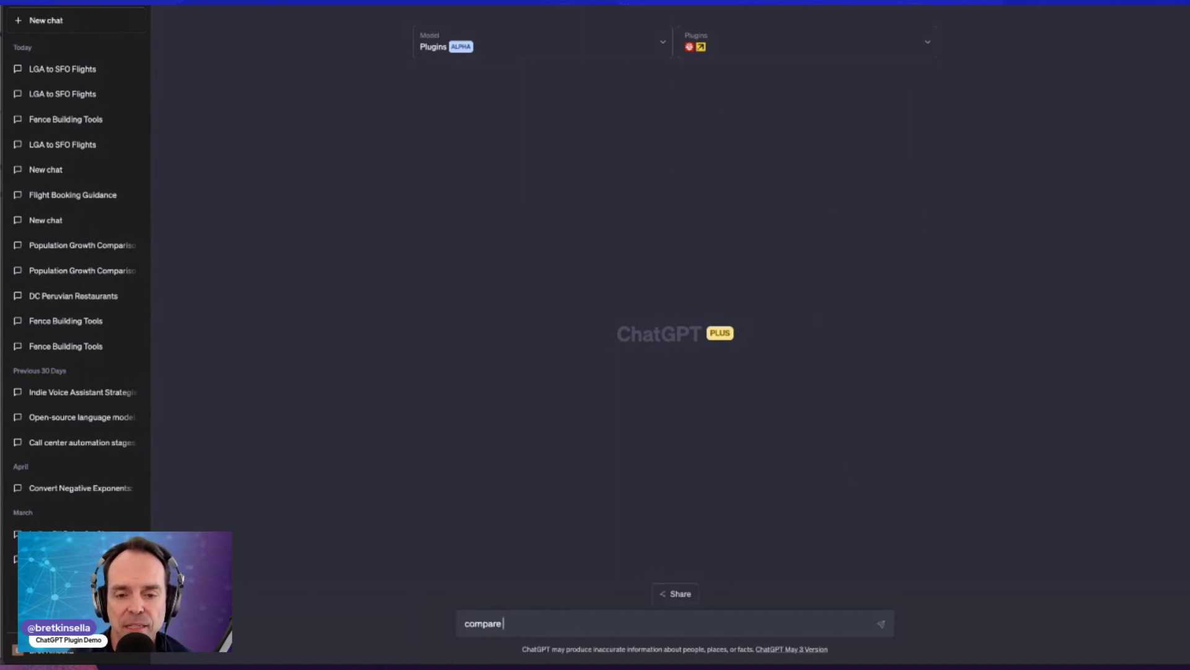
pyautogui.write('populart')
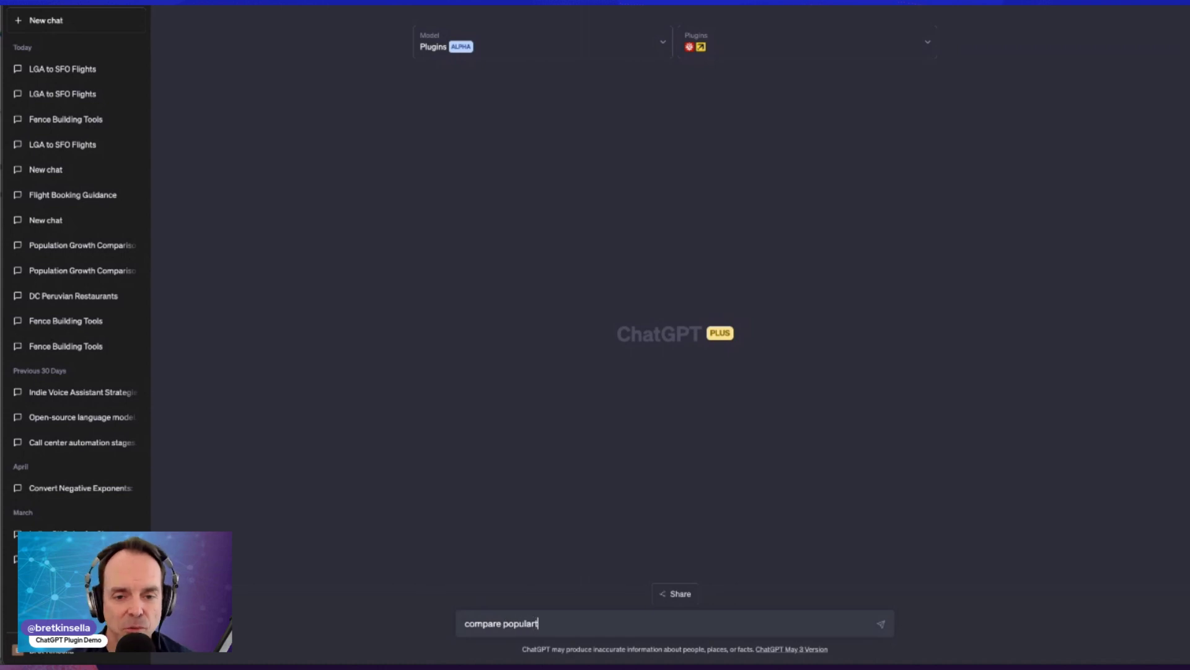
pyautogui.write('ion')
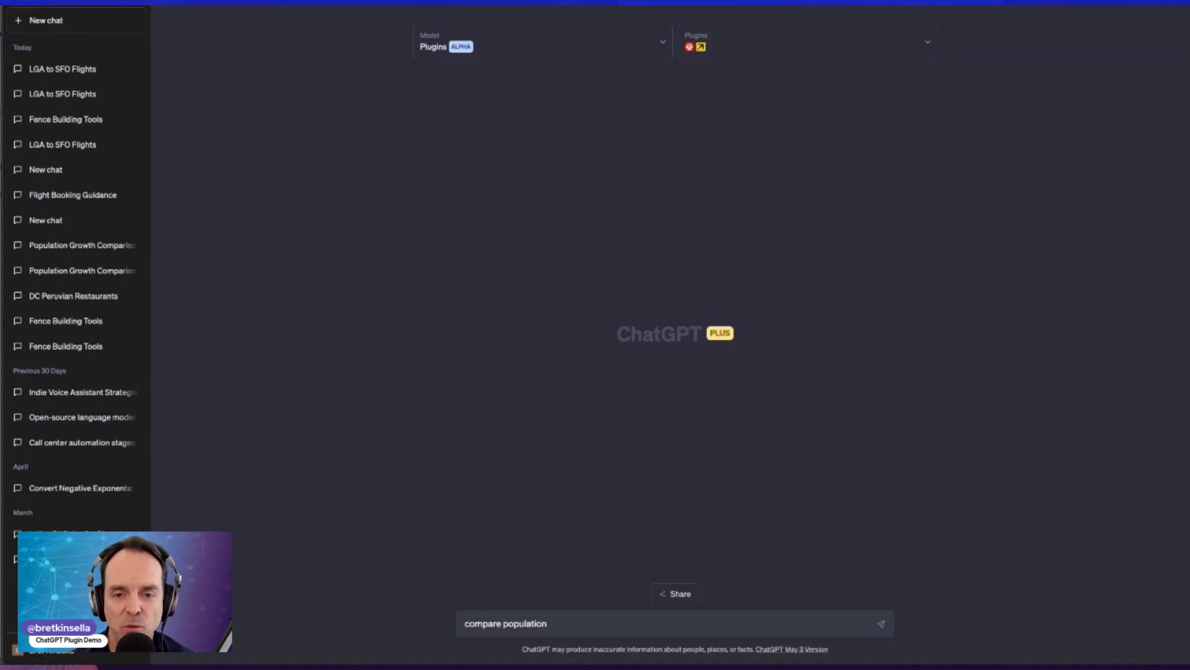
pyautogui.write(' growth trends ')
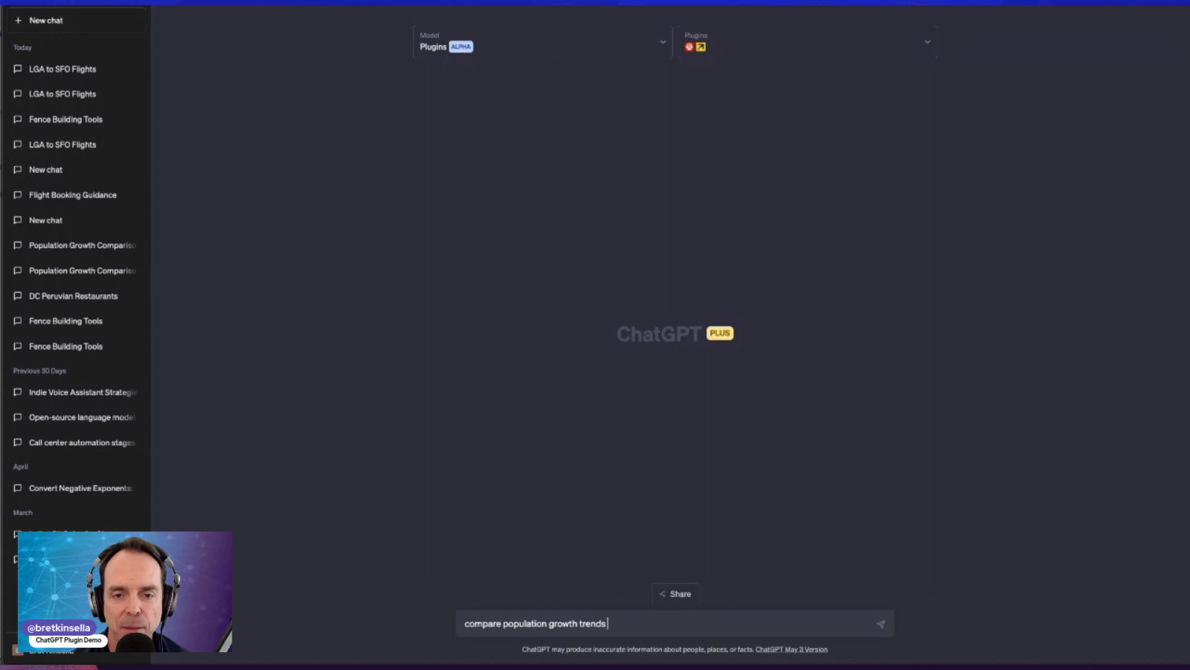
pyautogui.write('between')
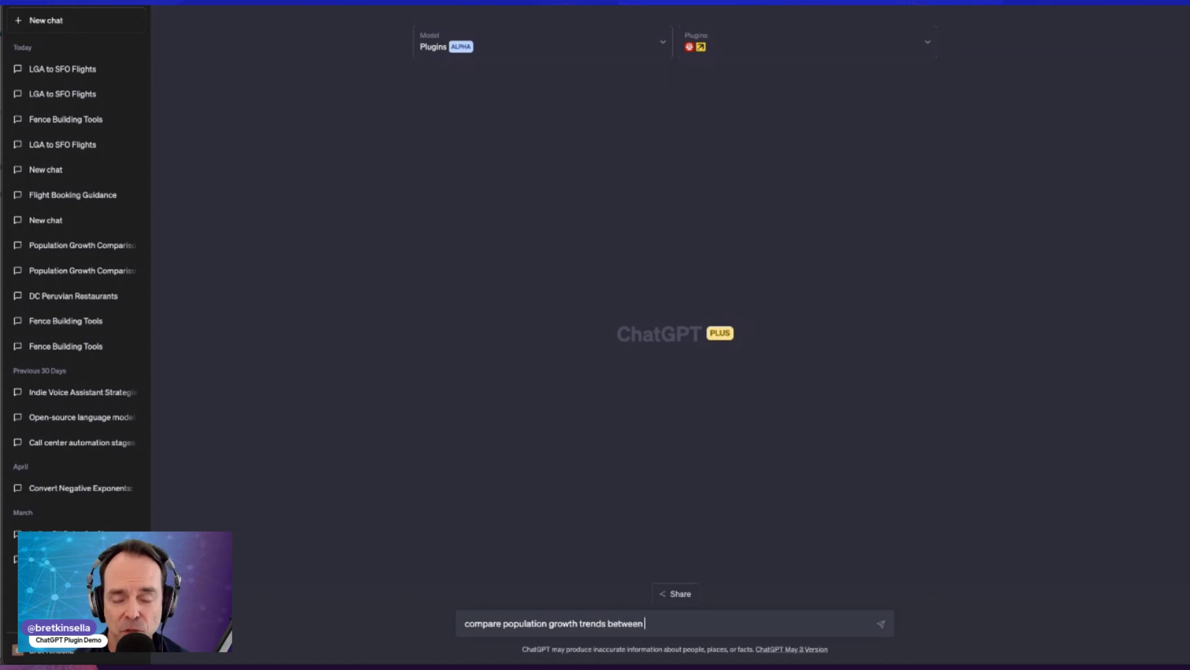
pyautogui.write(' Italy a')
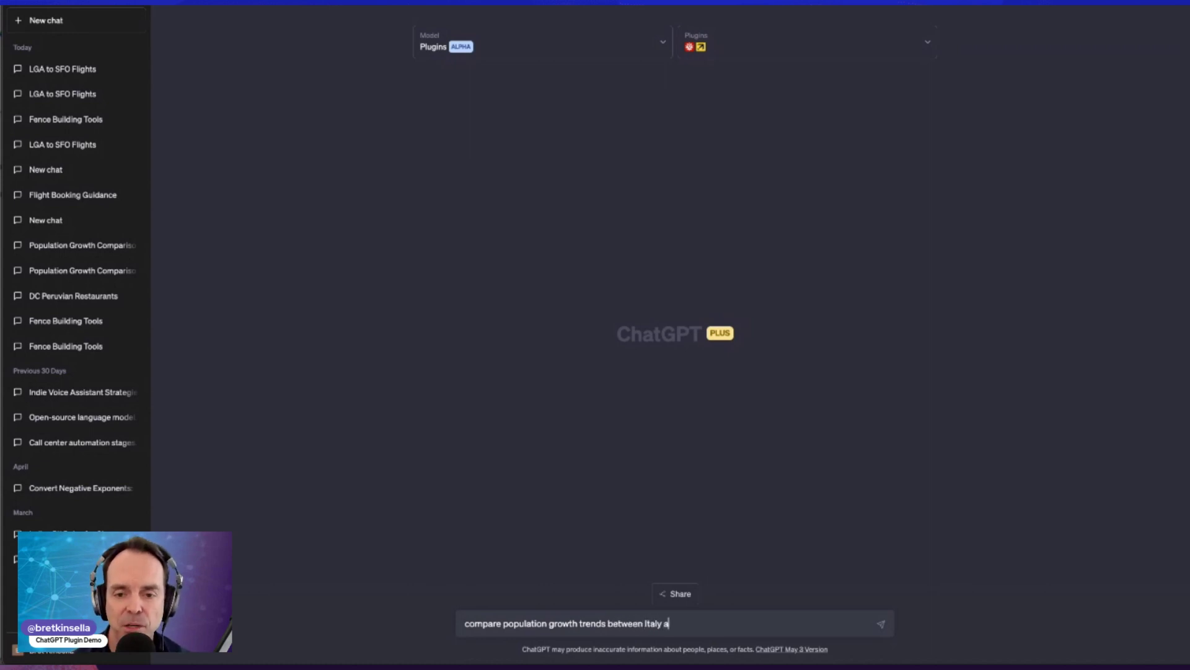
pyautogui.write('nd Mex')
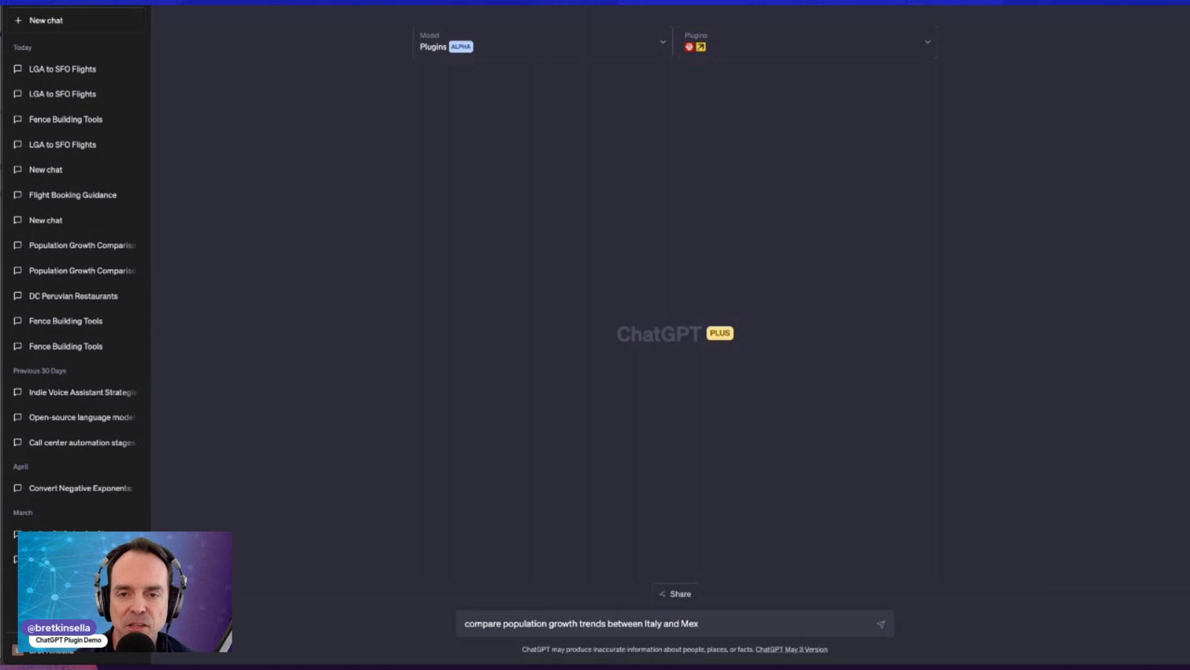
pyautogui.write('ico from ')
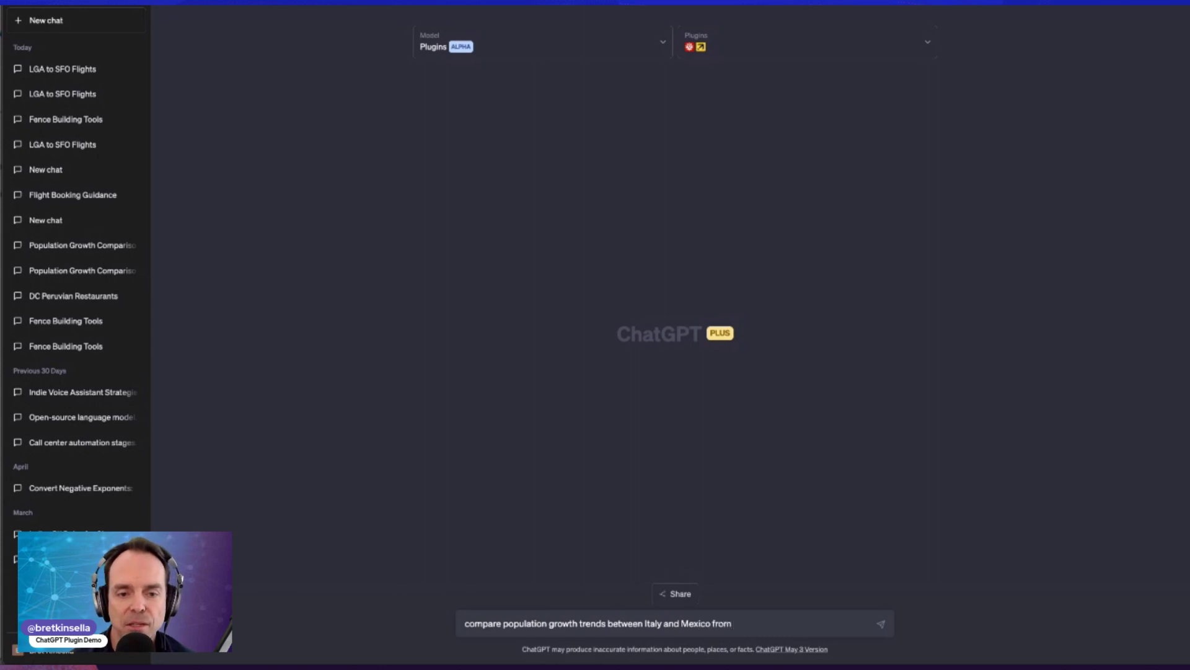
pyautogui.write('1920 to')
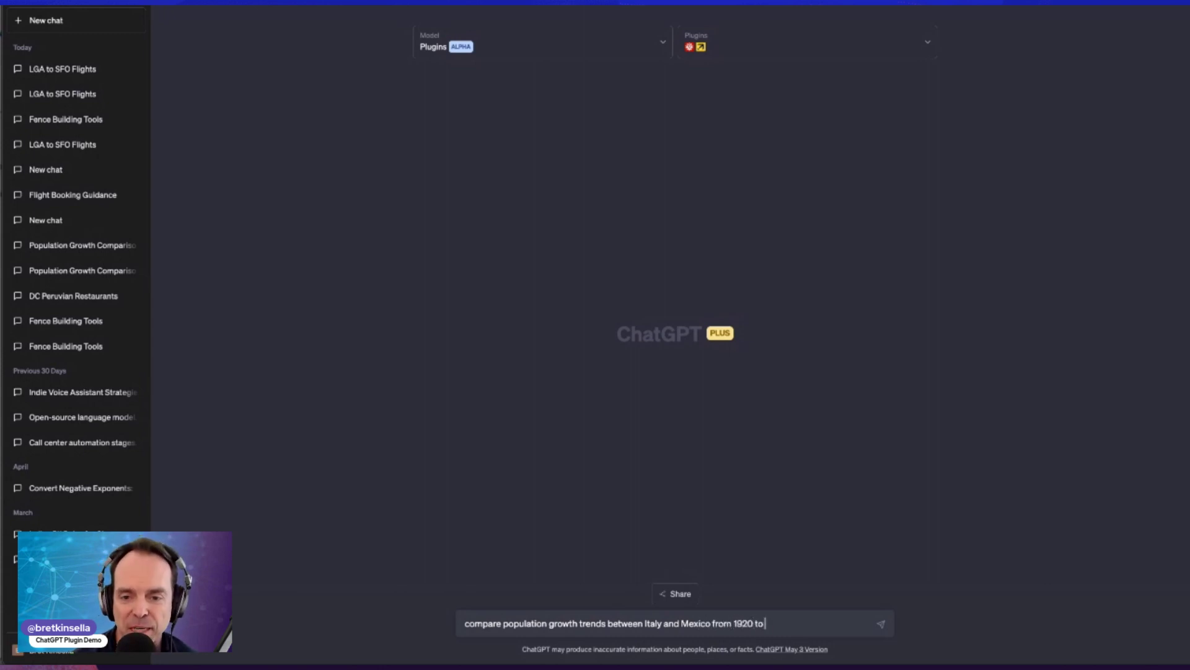
pyautogui.write(' 2020')
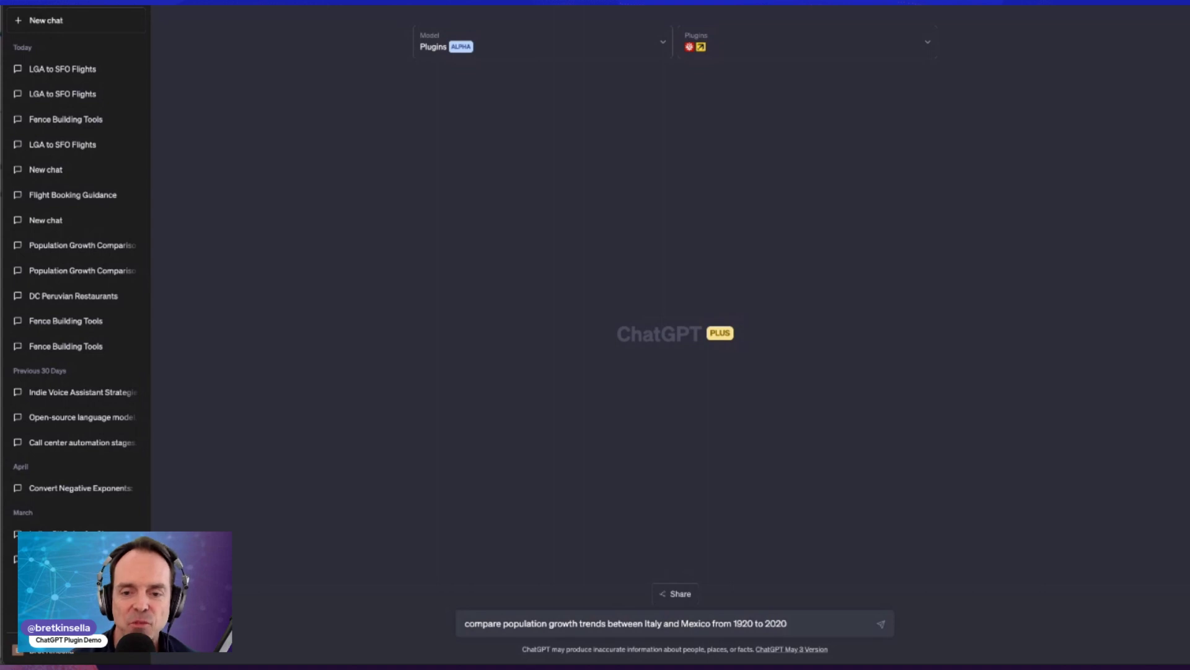
# Send the Italy–Mexico question and review the Used Wolfram request and response, including Mexico's growth line
pyautogui.press('Return')
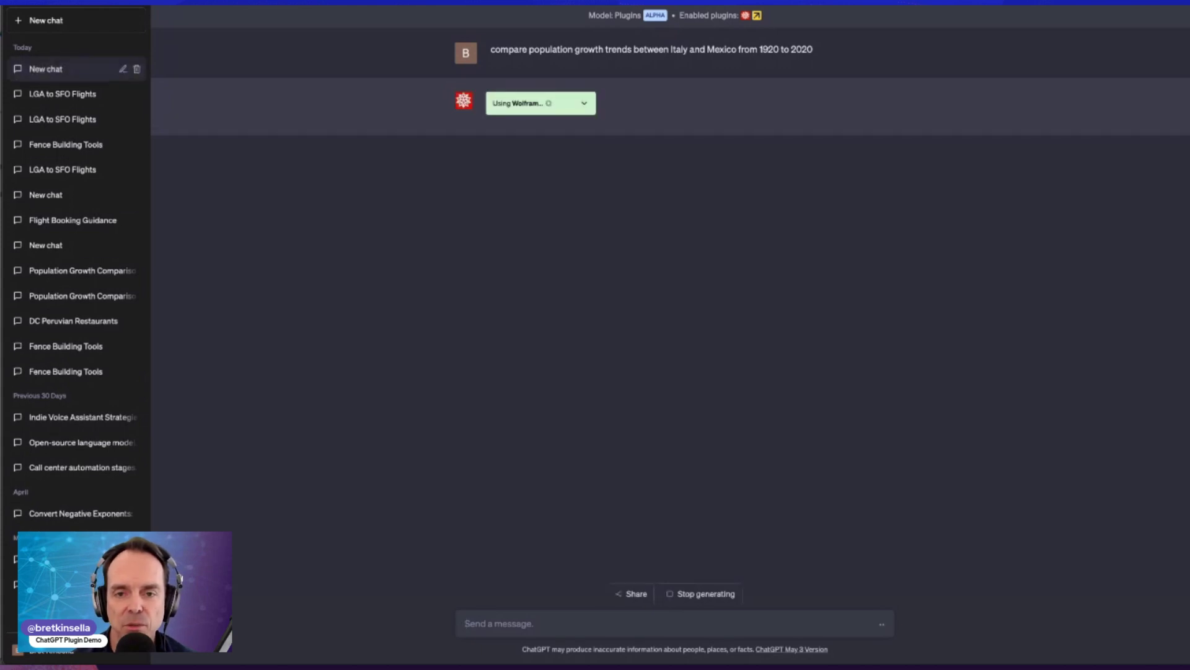
pyautogui.click(584, 106)
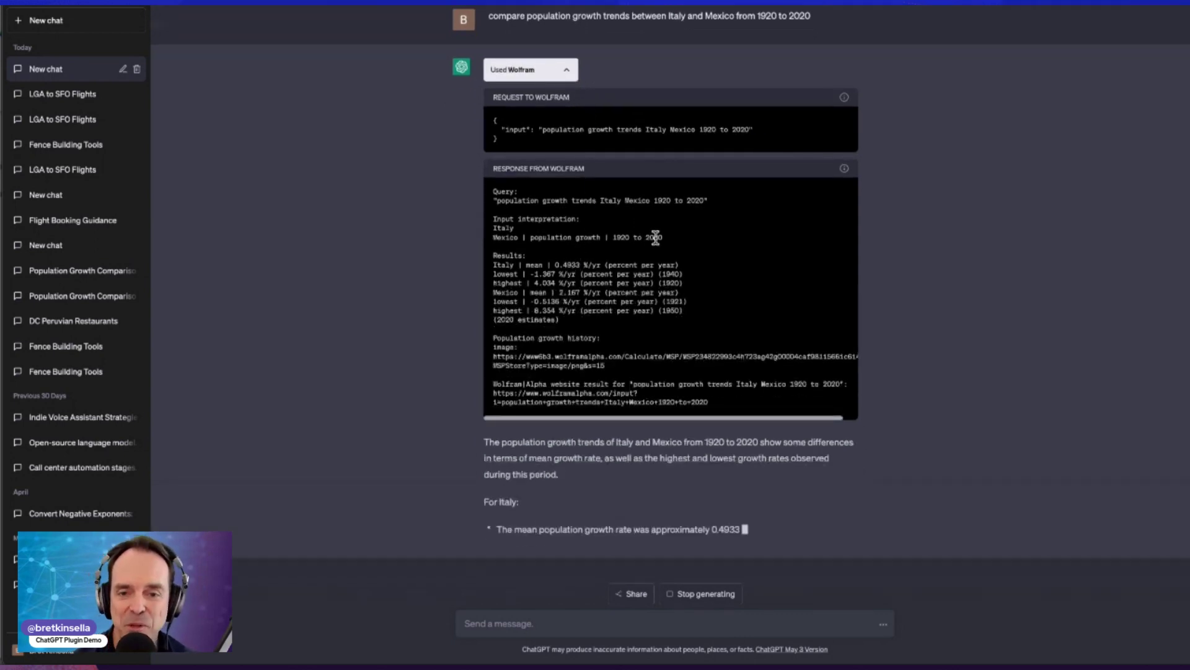
pyautogui.moveTo(665, 237); pyautogui.dragTo(493, 206)
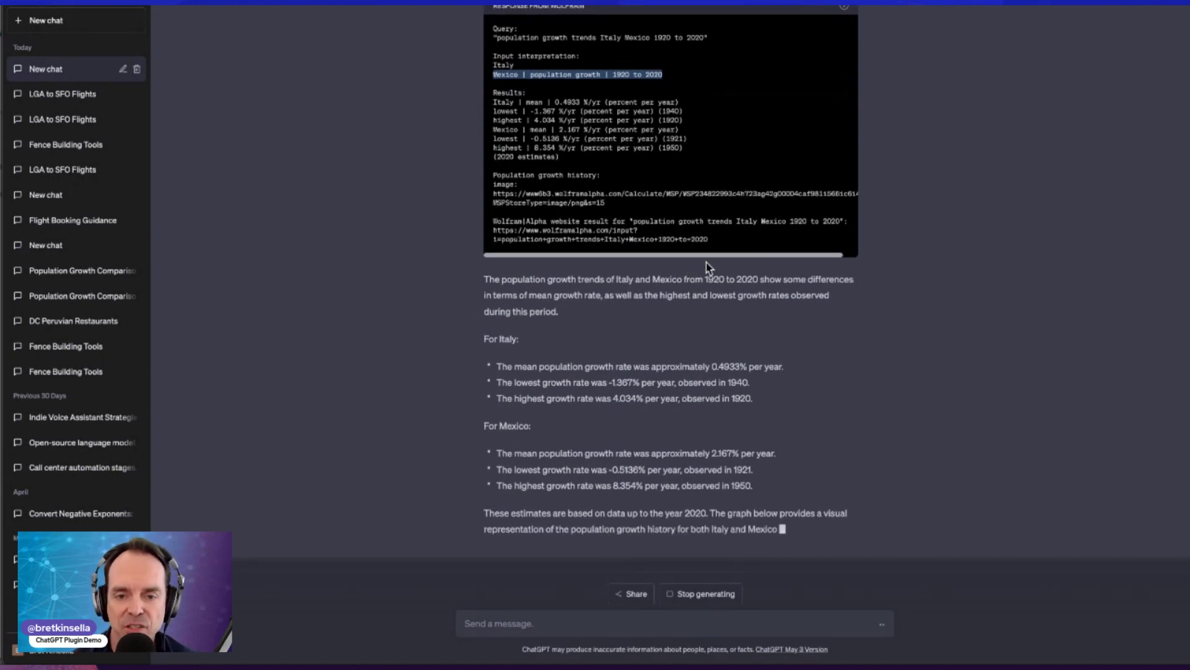
pyautogui.scroll(2, 596, 43)
pyautogui.scroll(1, 597, 47)
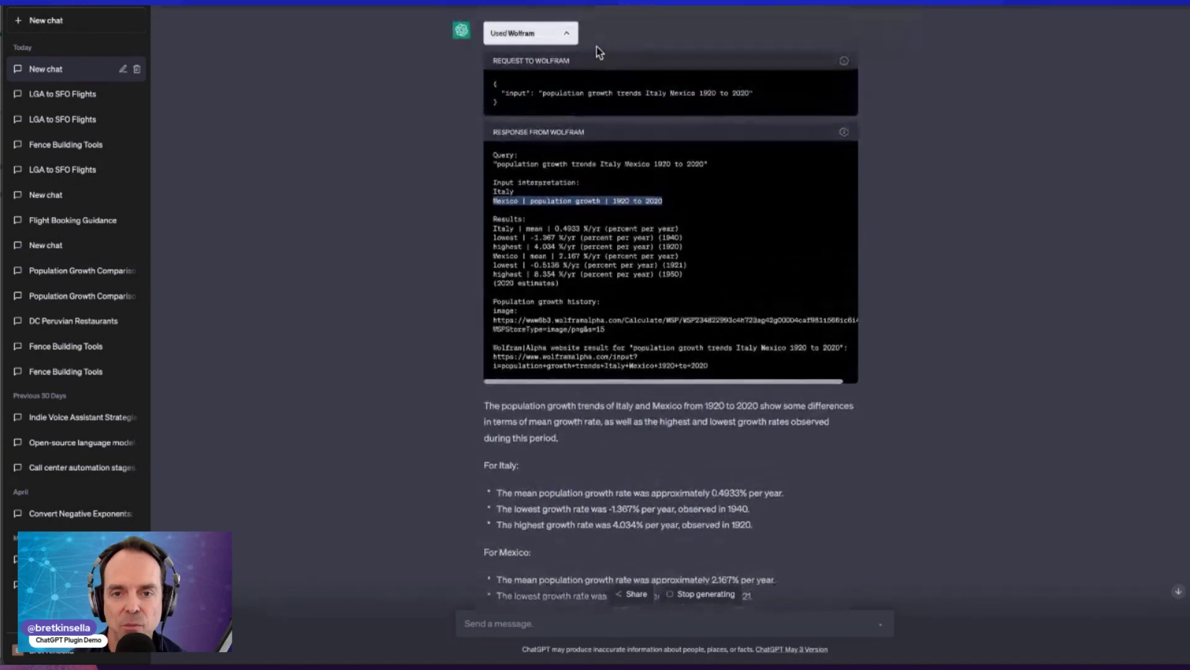
pyautogui.click(569, 40)
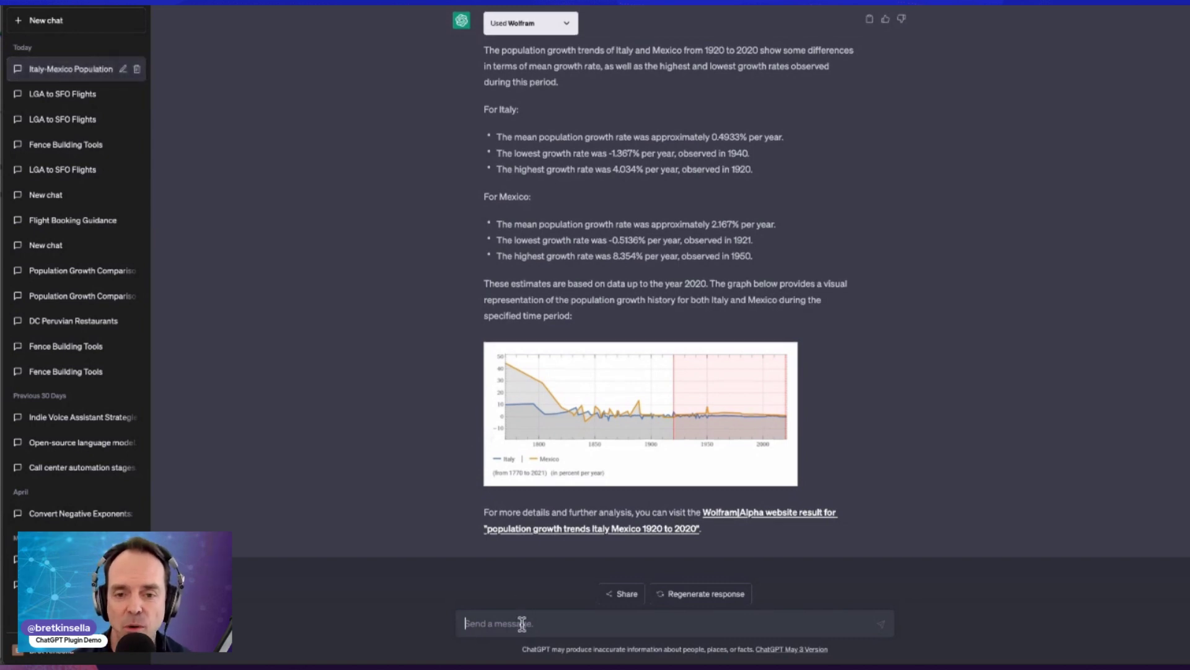
# Send the follow-up 'could you add france to this chart?'
pyautogui.write('could you add')
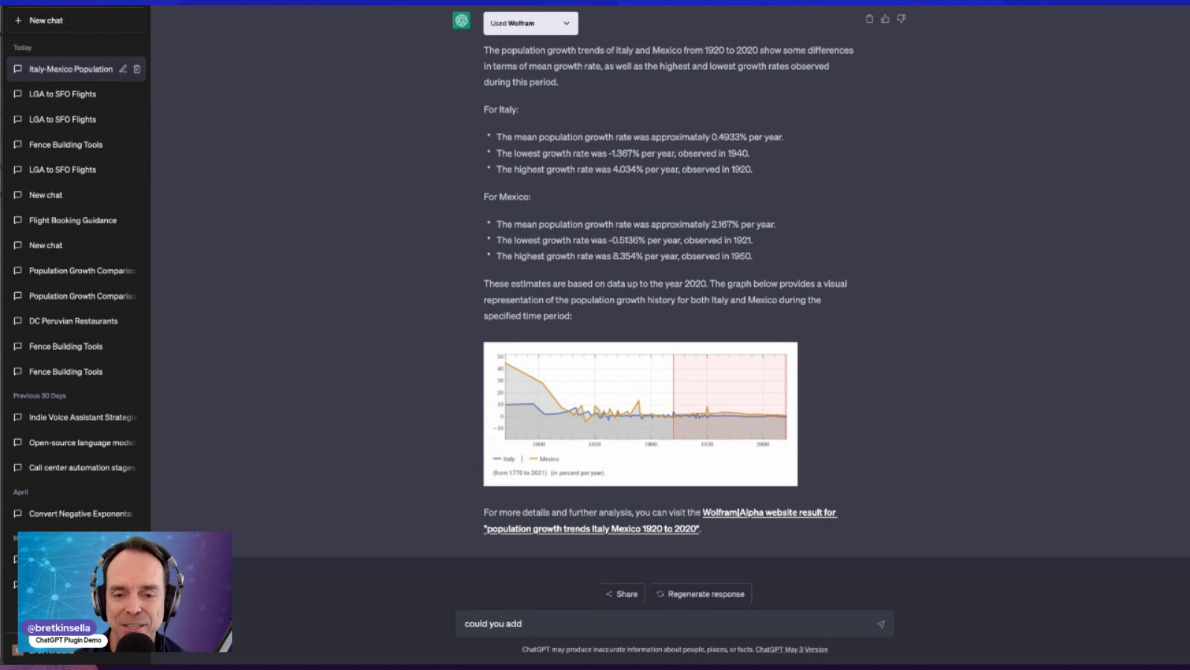
pyautogui.write(' fran')
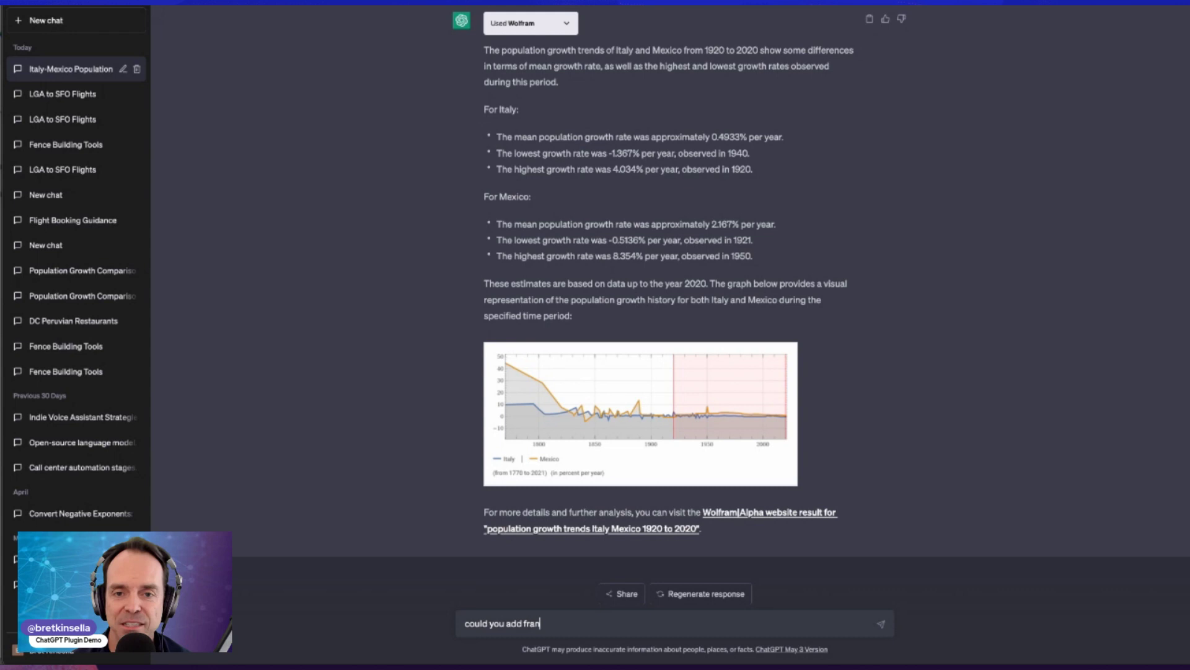
pyautogui.write('ce to this')
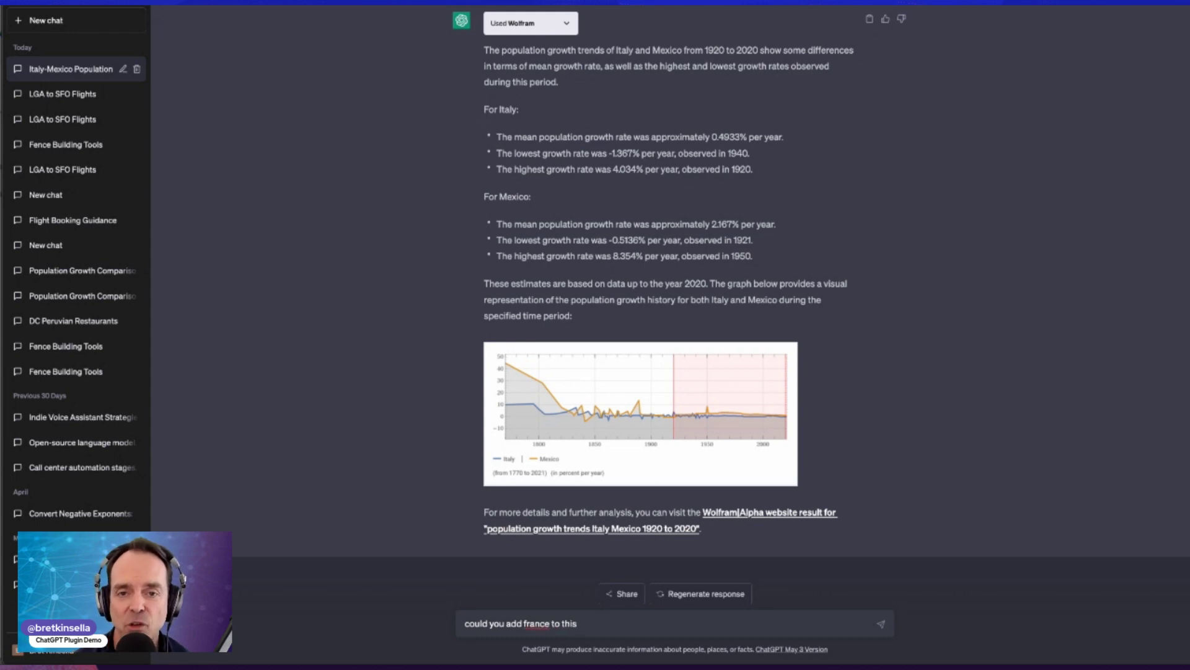
pyautogui.write(' chart')
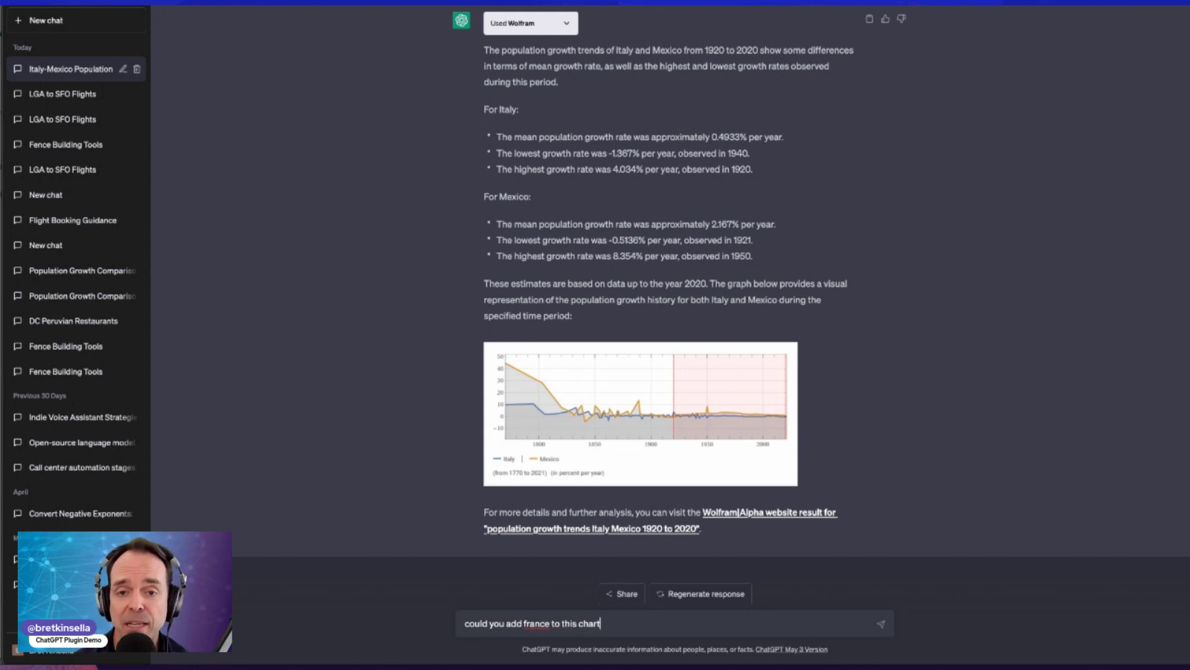
pyautogui.write('?')
pyautogui.press('Return')
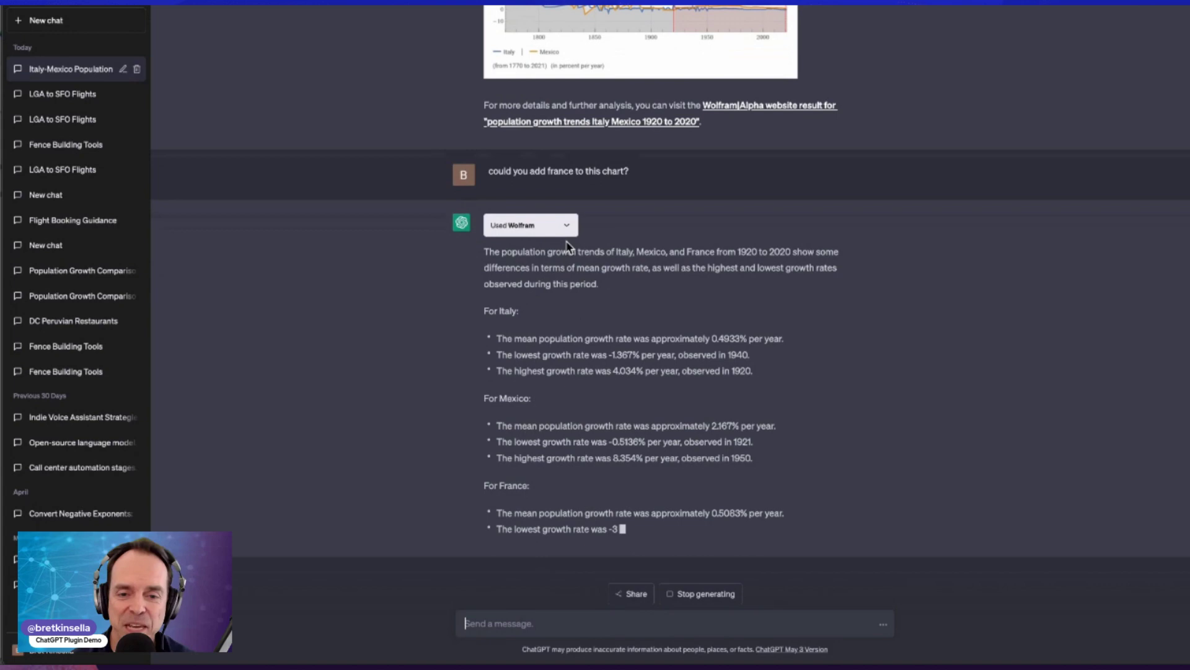
# Review the Used Wolfram details, then scroll down to the new chart with Italy, Mexico and France
pyautogui.click(567, 211)
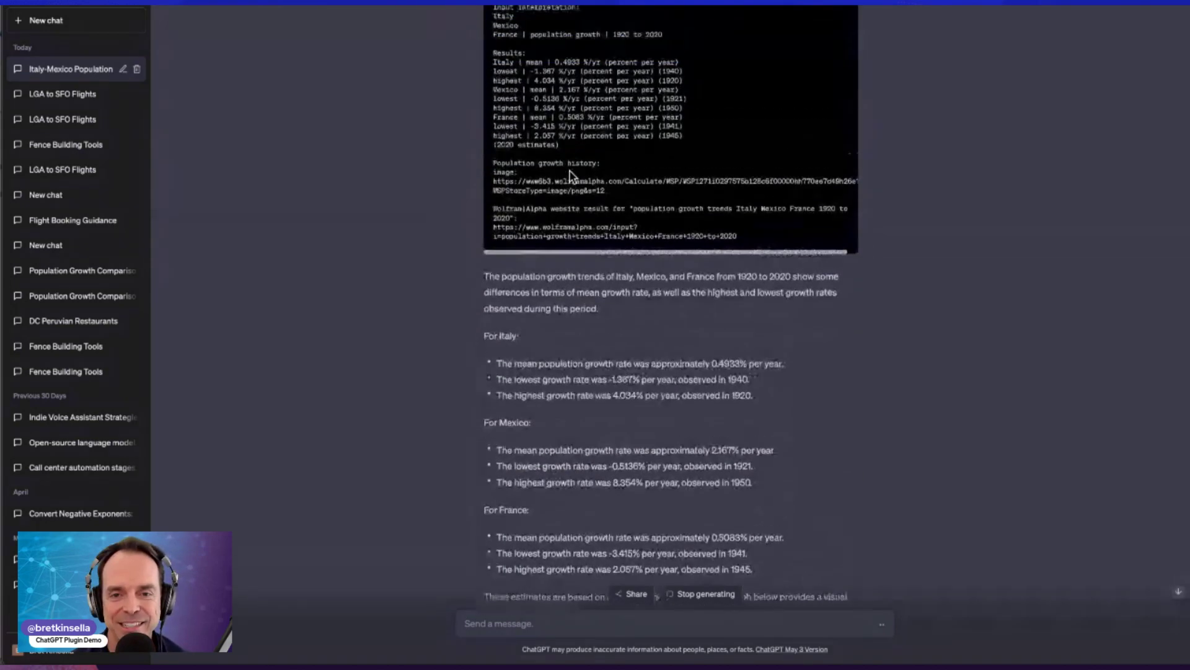
pyautogui.scroll(3, 570, 171)
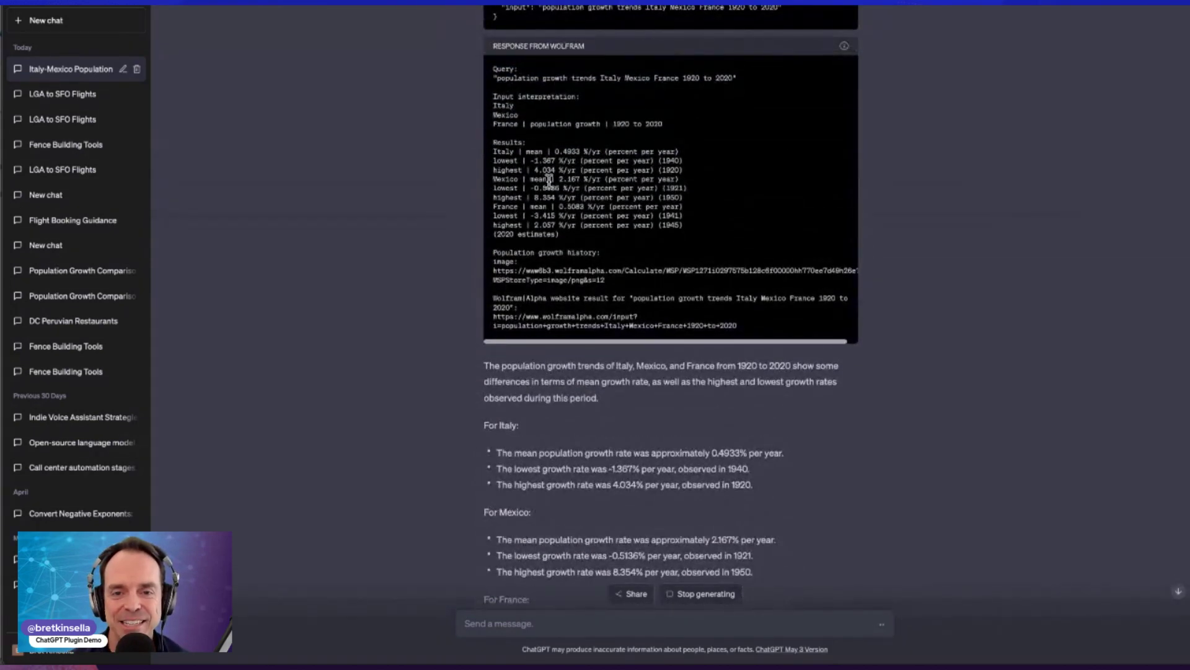
pyautogui.scroll(3, 523, 165)
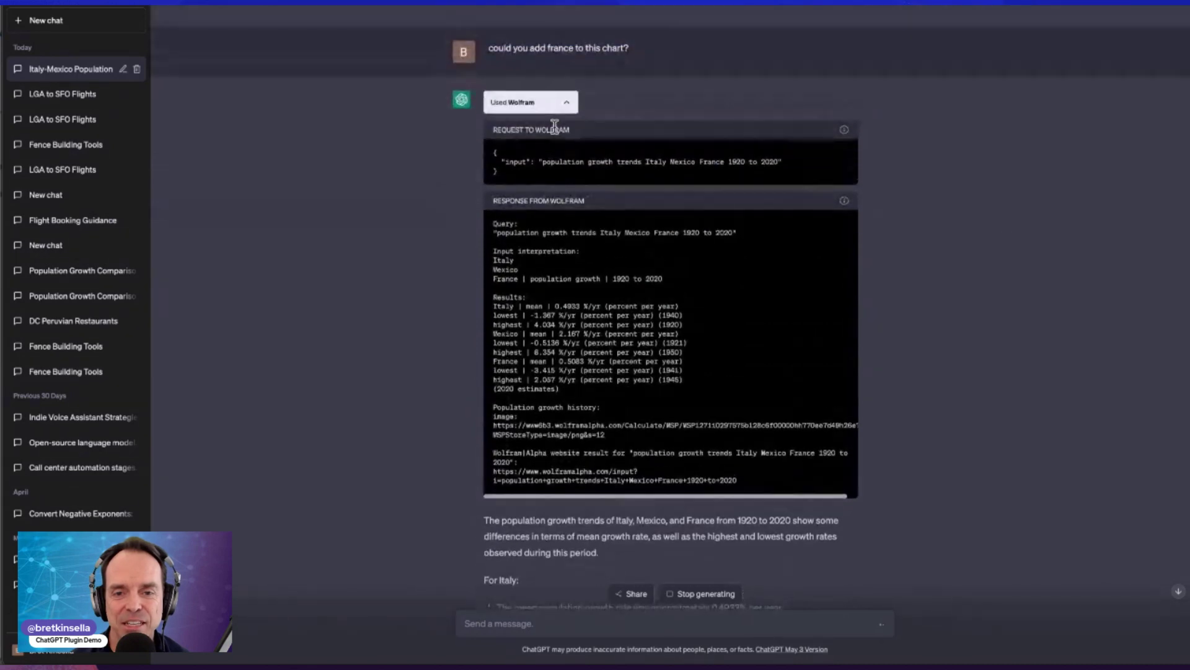
pyautogui.click(567, 105)
pyautogui.scroll(-5, 607, 291)
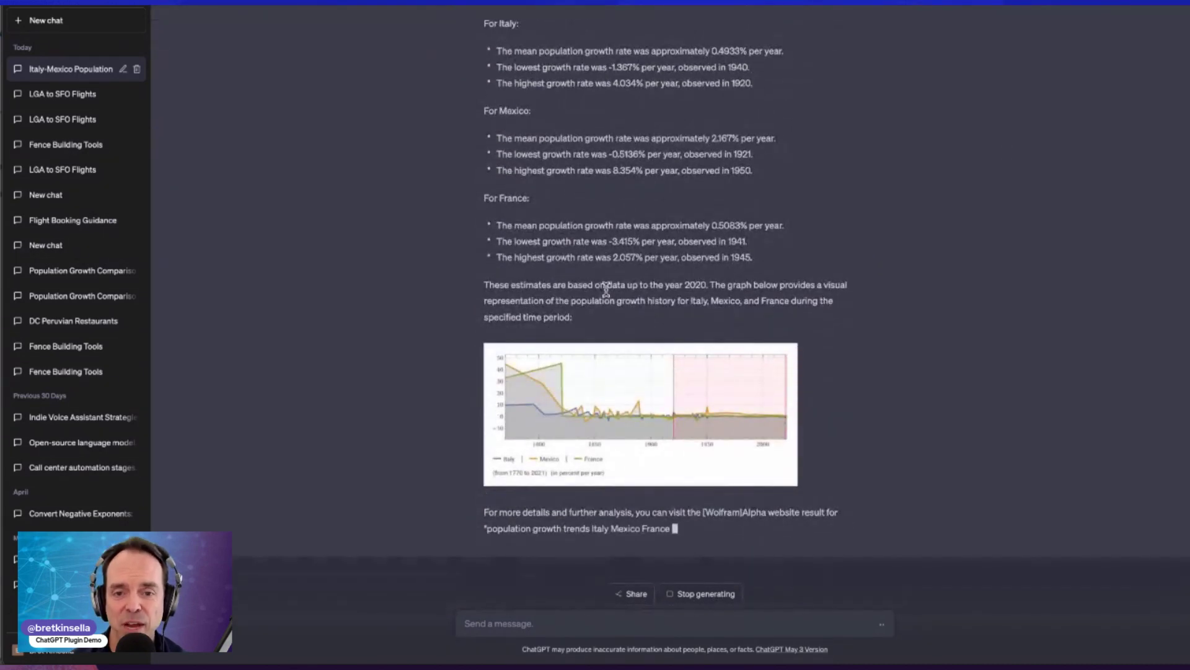